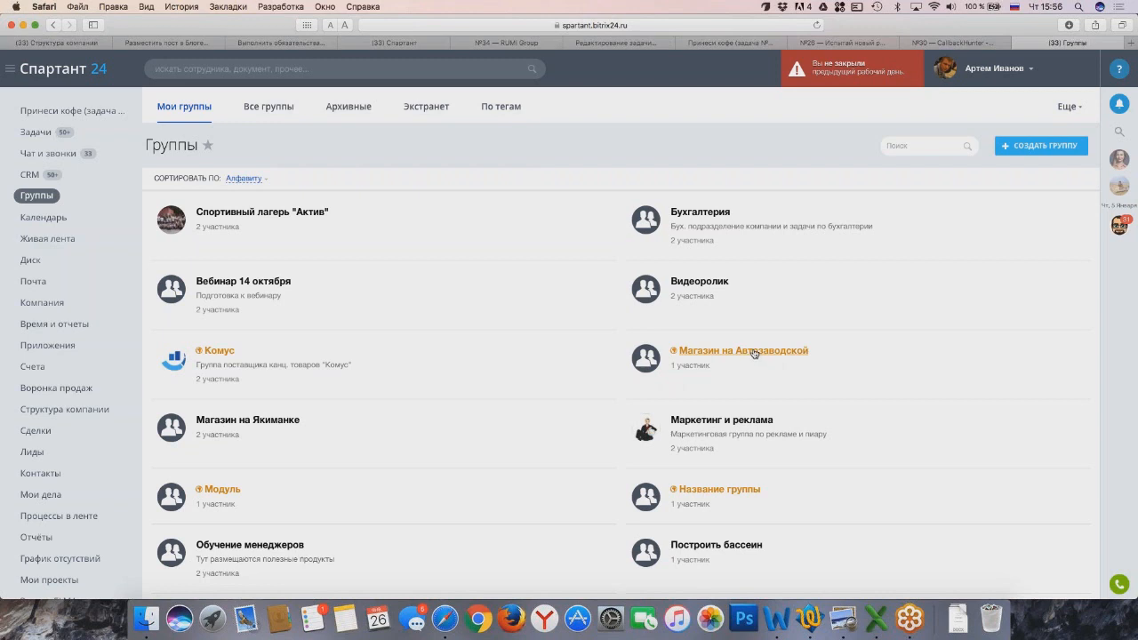
Step: View the main page of the group "Магазин на Автозаводской" and return to the group list
{"action": "left_click", "coordinate": [754, 352]}
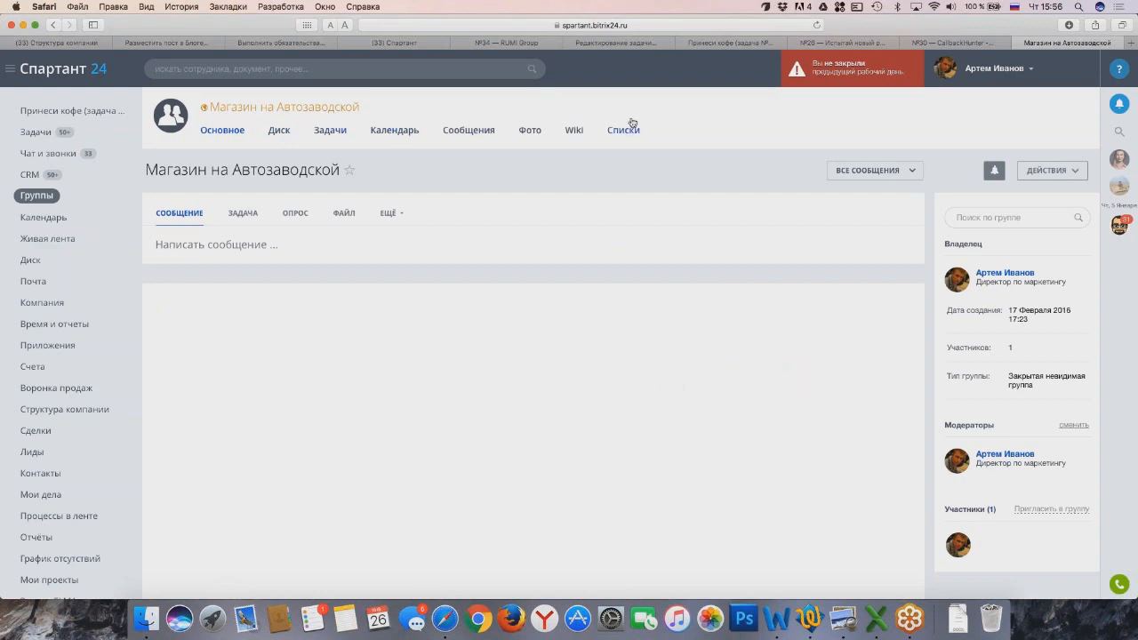
{"action": "left_click", "coordinate": [54, 25]}
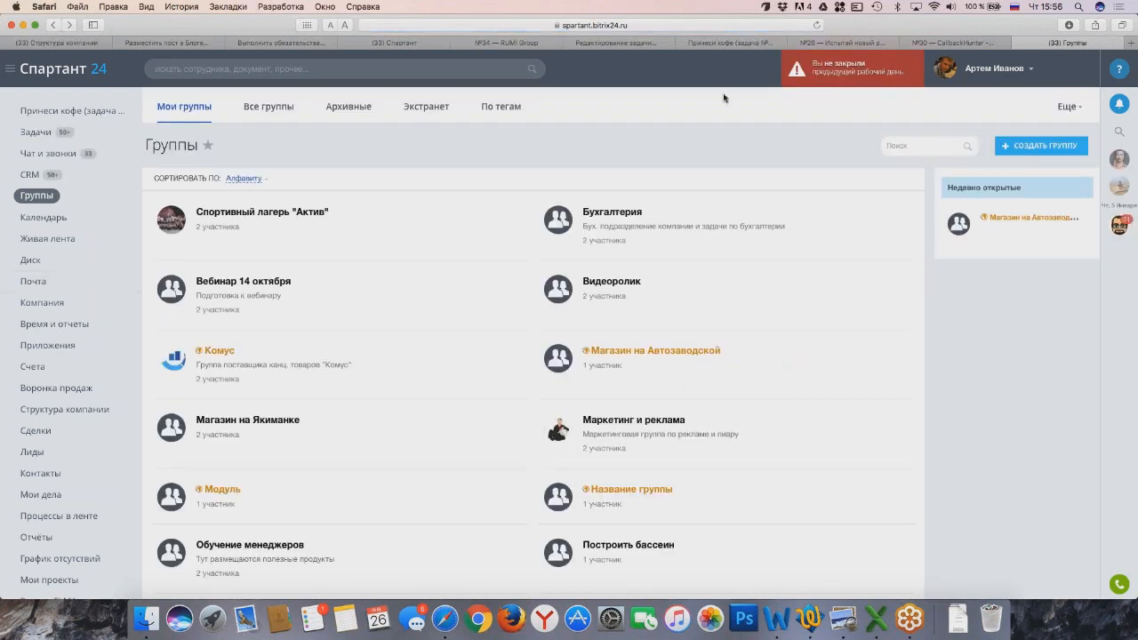
Step: Start a new group named "Фитнесс" and make it available in the extranet
{"action": "left_click", "coordinate": [1054, 147]}
{"action": "left_click", "coordinate": [611, 281]}
{"action": "type", "text": "Фитнесс"}
{"action": "left_click", "coordinate": [456, 457]}
{"action": "scroll", "coordinate": [654, 394], "scroll_direction": "down", "scroll_amount": 2}
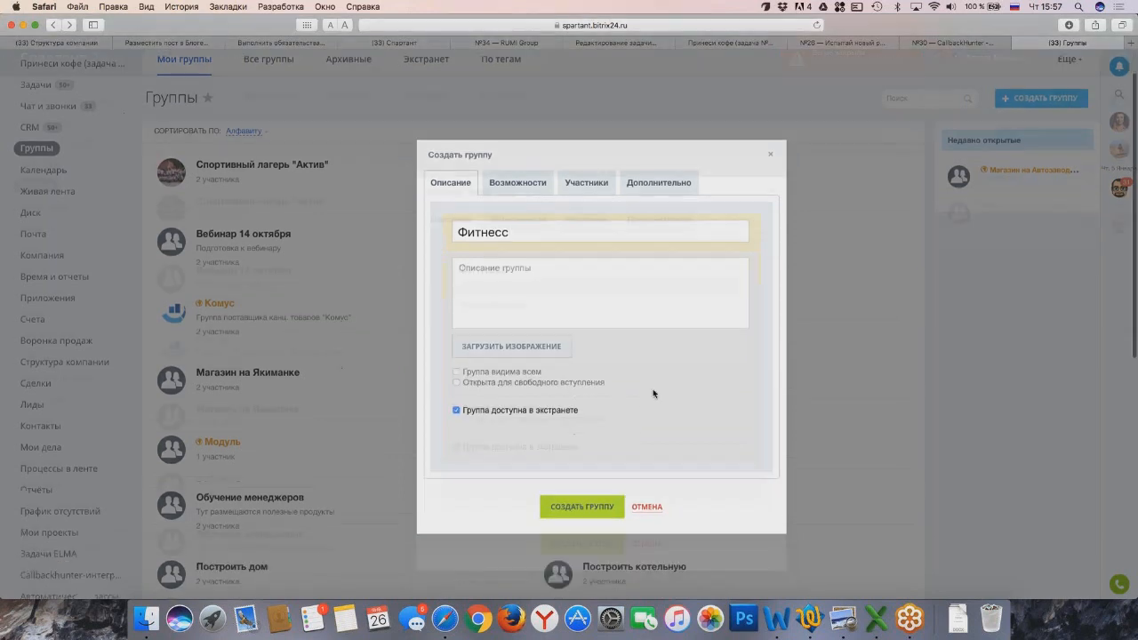
{"action": "left_click", "coordinate": [456, 410]}
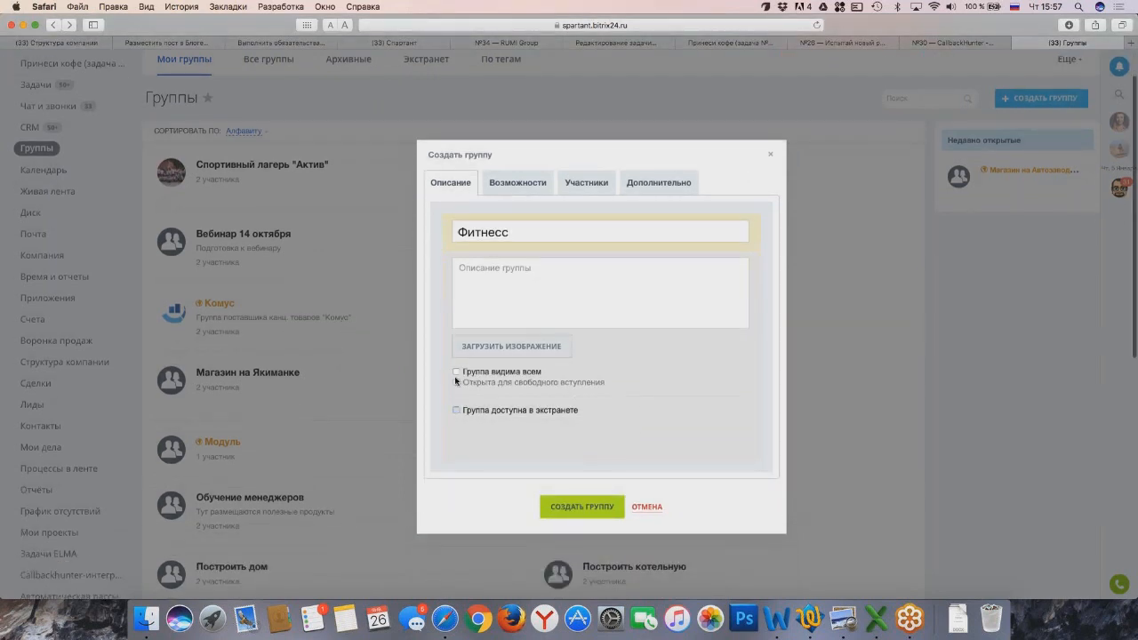
{"action": "left_click", "coordinate": [457, 372]}
{"action": "left_click", "coordinate": [456, 409]}
Step: Disable the Диск, Wiki, Списки, Поиск and Фотогалерея services for the new group
{"action": "left_click", "coordinate": [499, 183]}
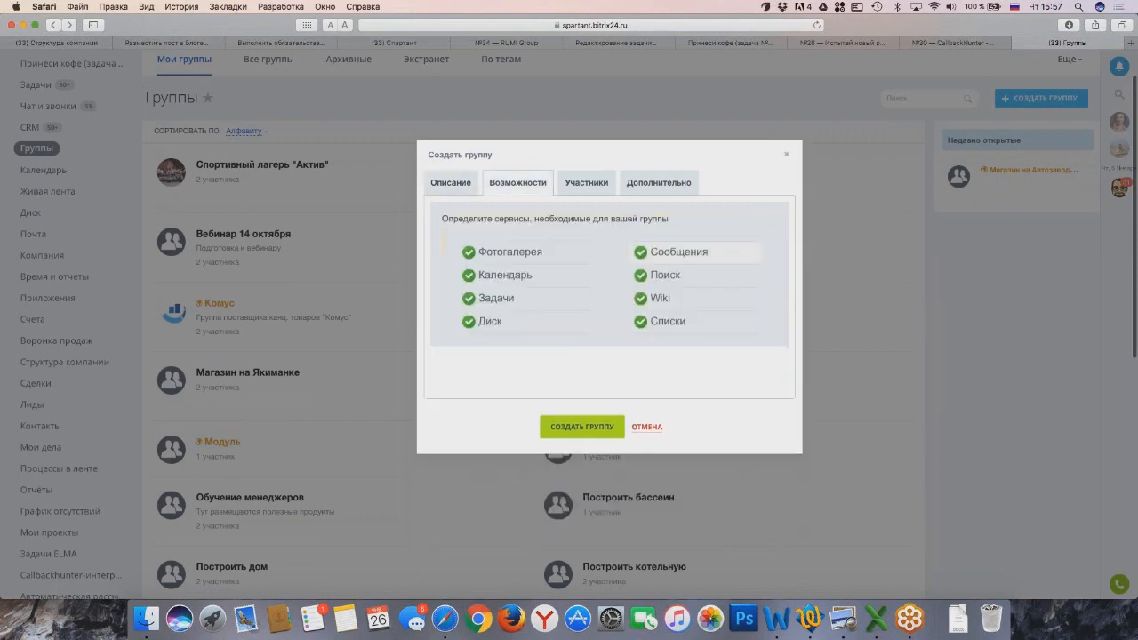
{"action": "left_click", "coordinate": [469, 321]}
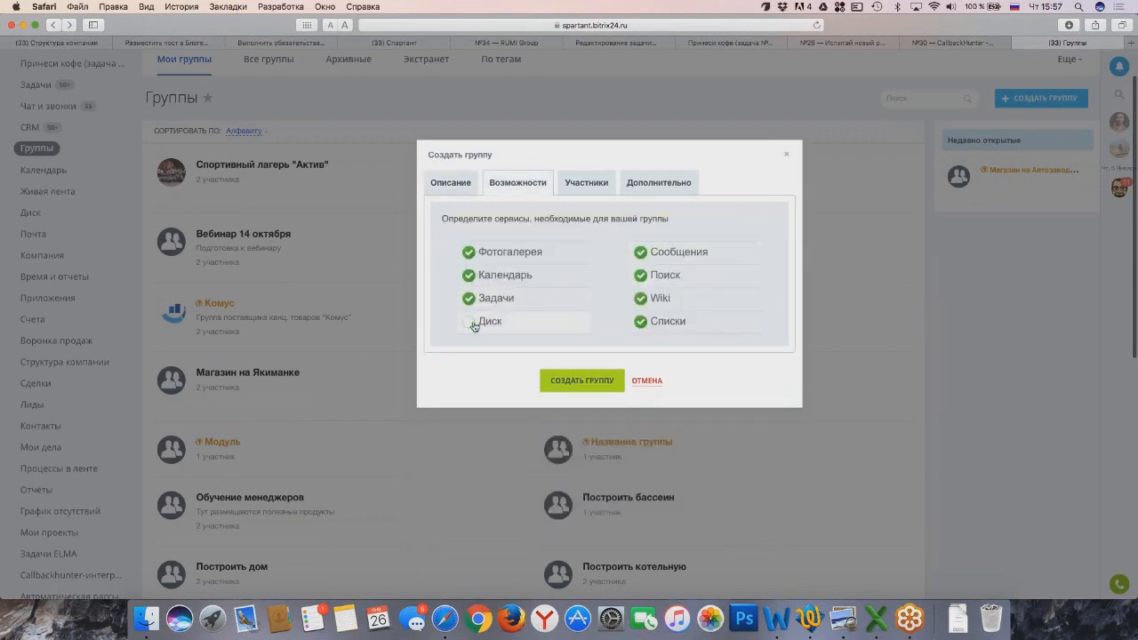
{"action": "left_click", "coordinate": [644, 302]}
{"action": "left_click", "coordinate": [640, 322]}
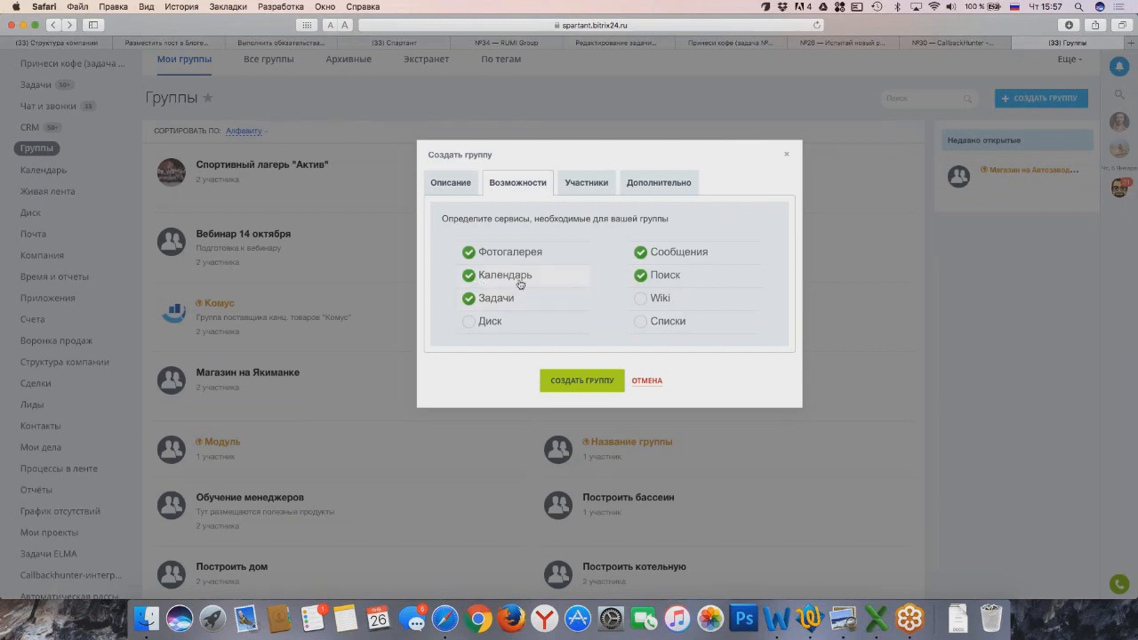
{"action": "left_click", "coordinate": [640, 275]}
{"action": "left_click", "coordinate": [469, 252]}
Step: Add three company employees to the group's invitations and open the e-mail entry for inviting a new external user
{"action": "left_click", "coordinate": [585, 188]}
{"action": "left_click", "coordinate": [498, 242]}
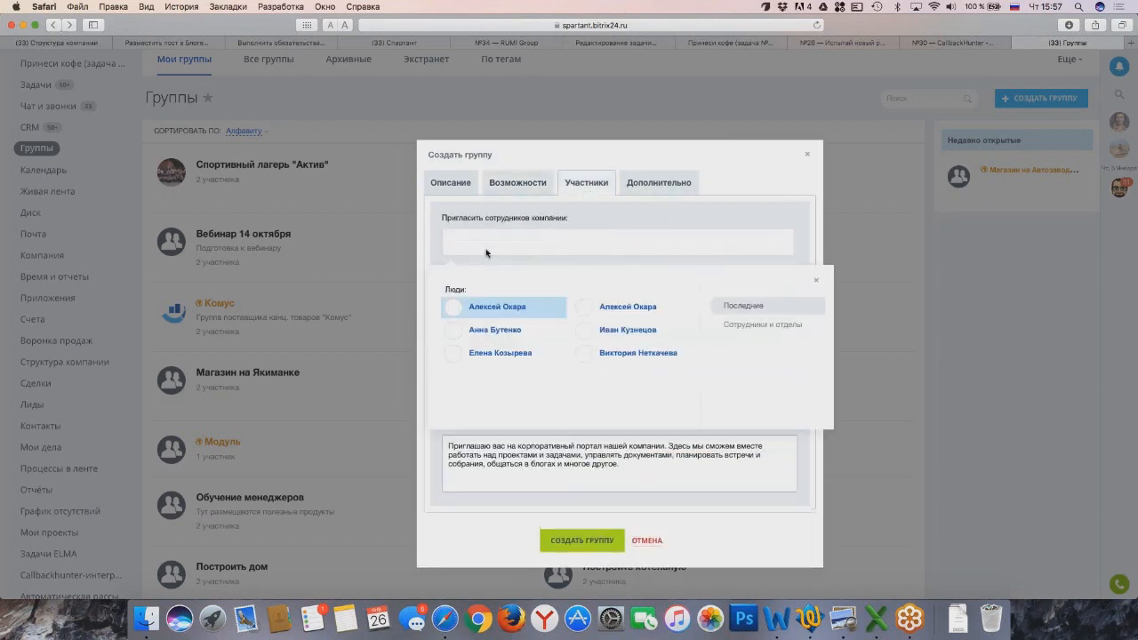
{"action": "left_click", "coordinate": [495, 330]}
{"action": "left_click", "coordinate": [627, 306]}
{"action": "left_click", "coordinate": [648, 328]}
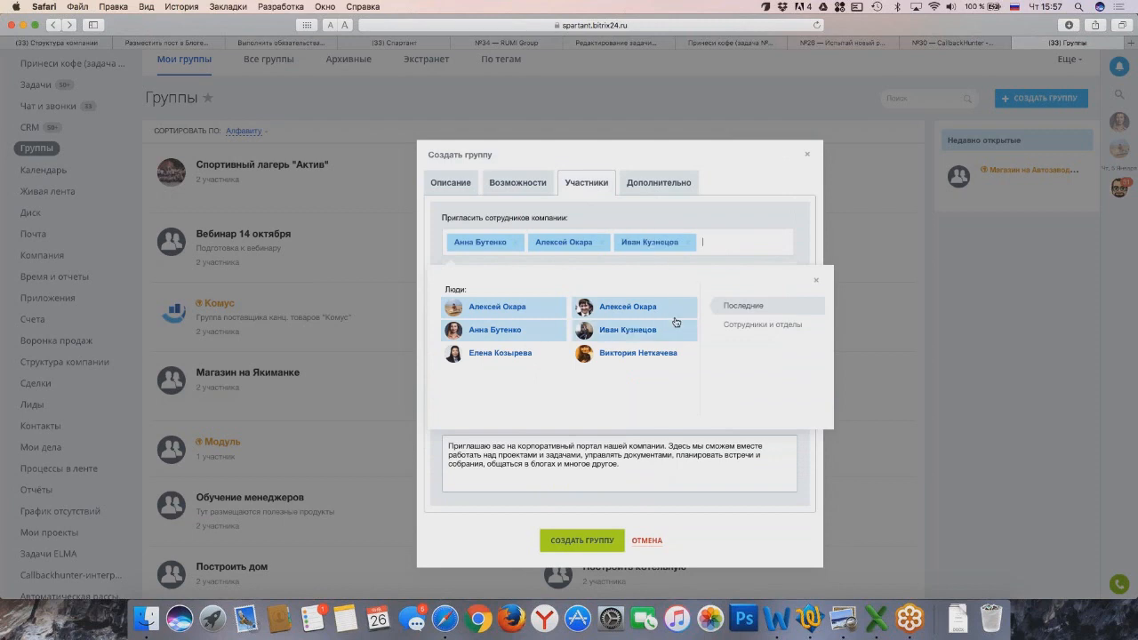
{"action": "left_click", "coordinate": [746, 255]}
{"action": "scroll", "coordinate": [559, 332], "scroll_direction": "down", "scroll_amount": 2}
{"action": "left_click", "coordinate": [559, 332]}
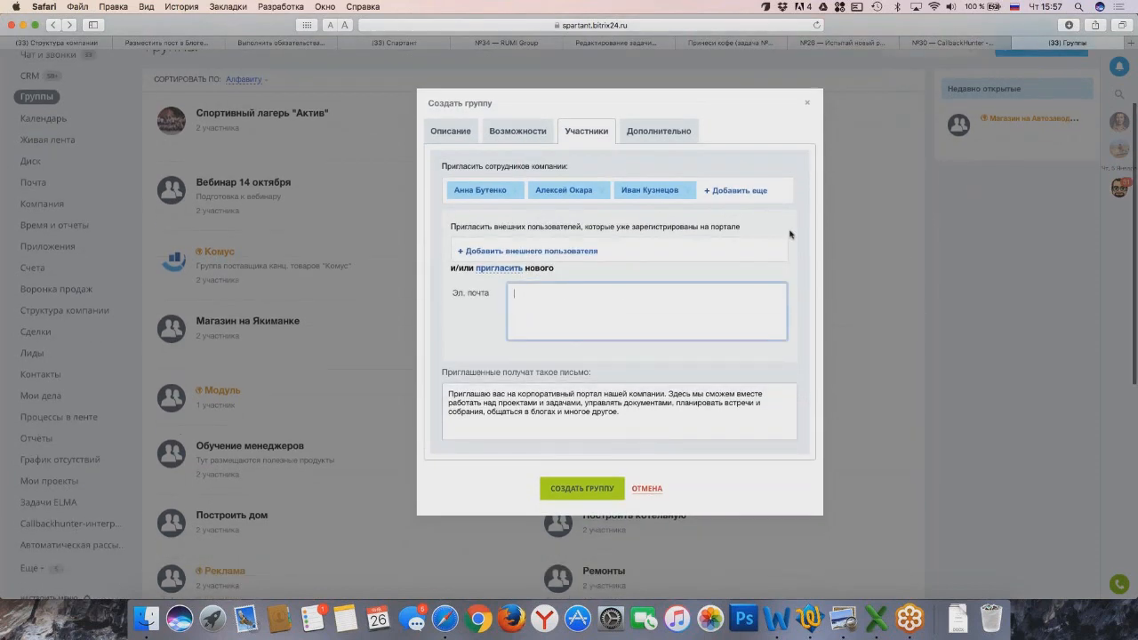
{"action": "type", "text": ","}
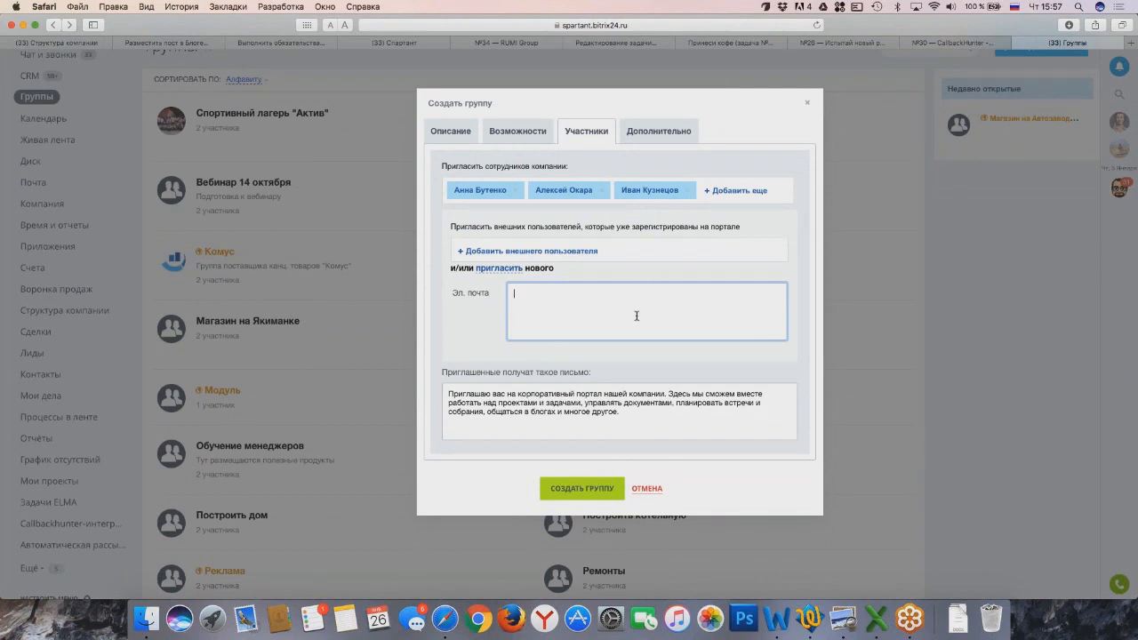
Step: Restrict who can invite users to the new group to "Только владелец группы"
{"action": "left_click", "coordinate": [643, 133]}
{"action": "left_click", "coordinate": [531, 189]}
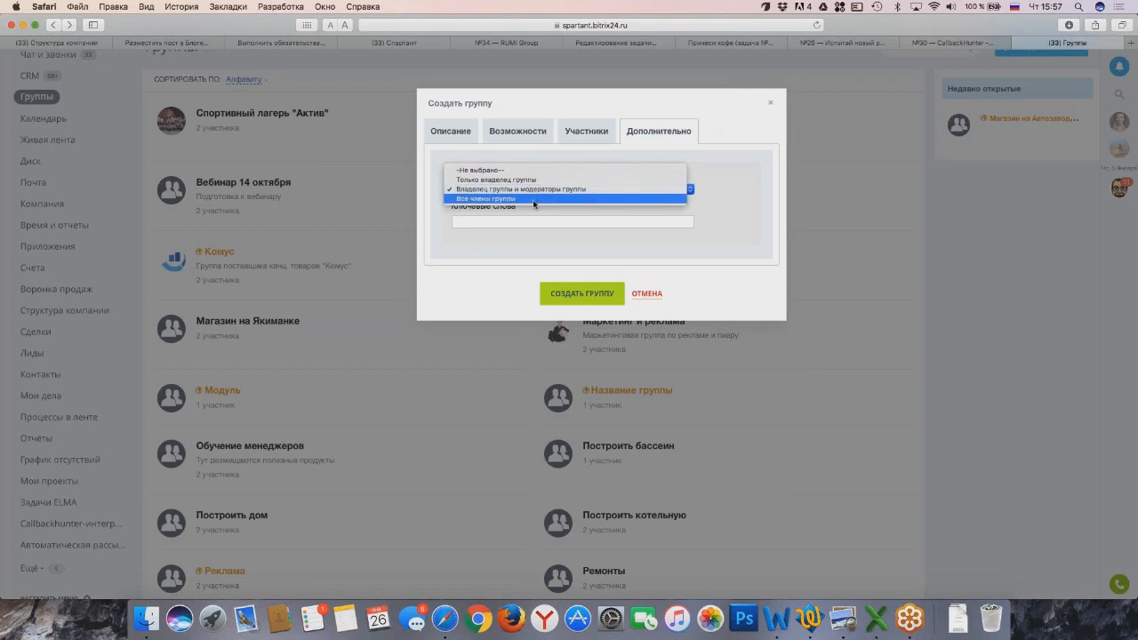
{"action": "left_click", "coordinate": [484, 180]}
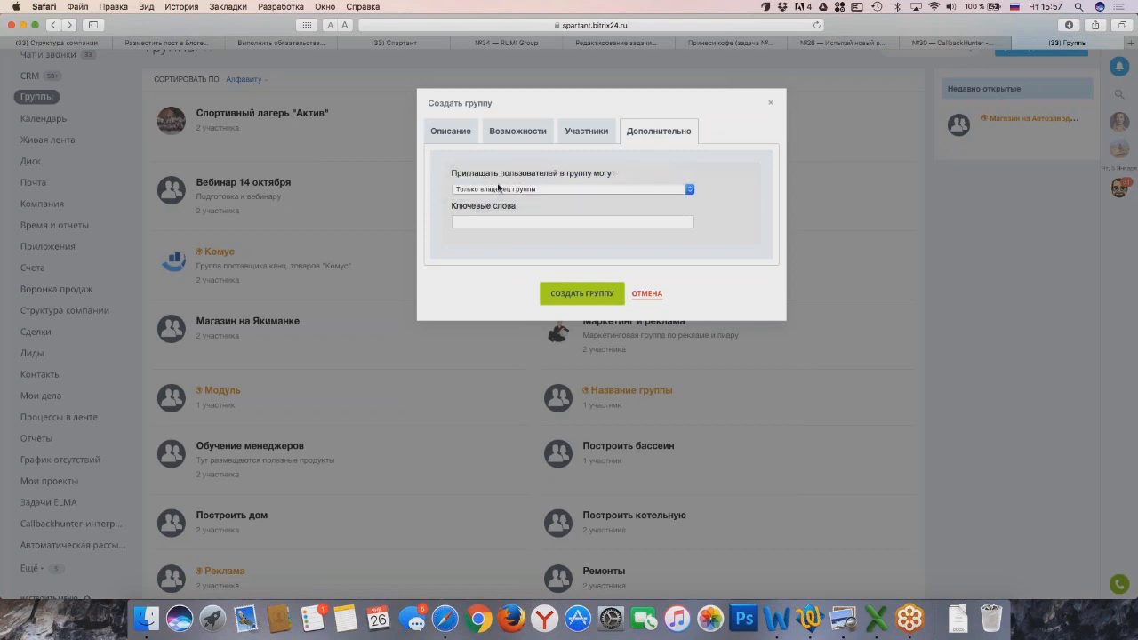
{"action": "left_click", "coordinate": [514, 189]}
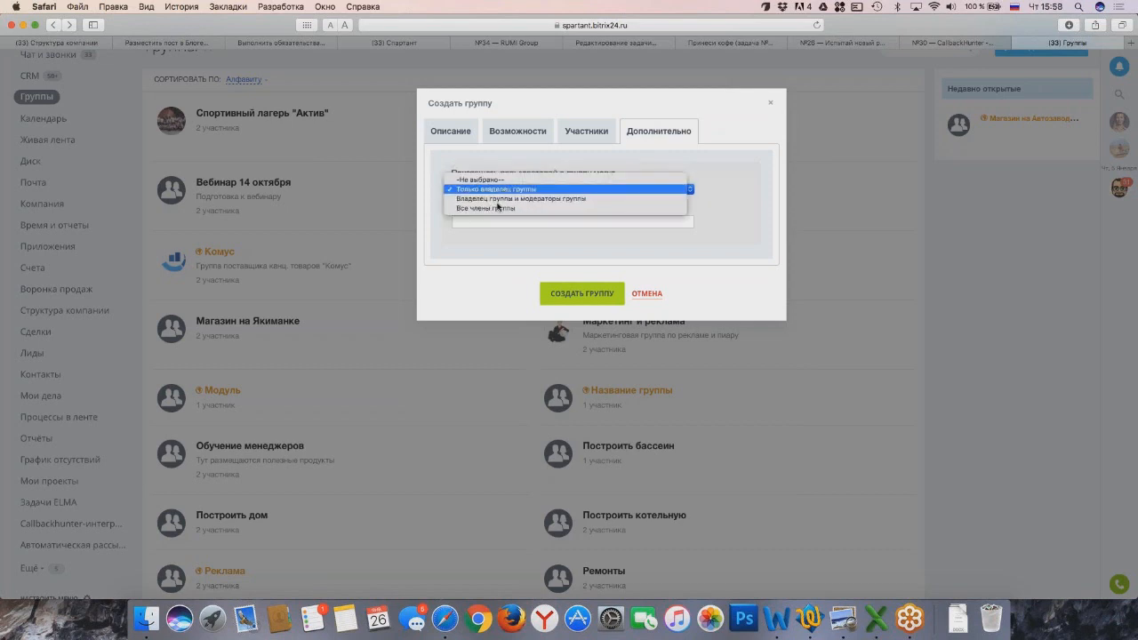
{"action": "left_click", "coordinate": [500, 208]}
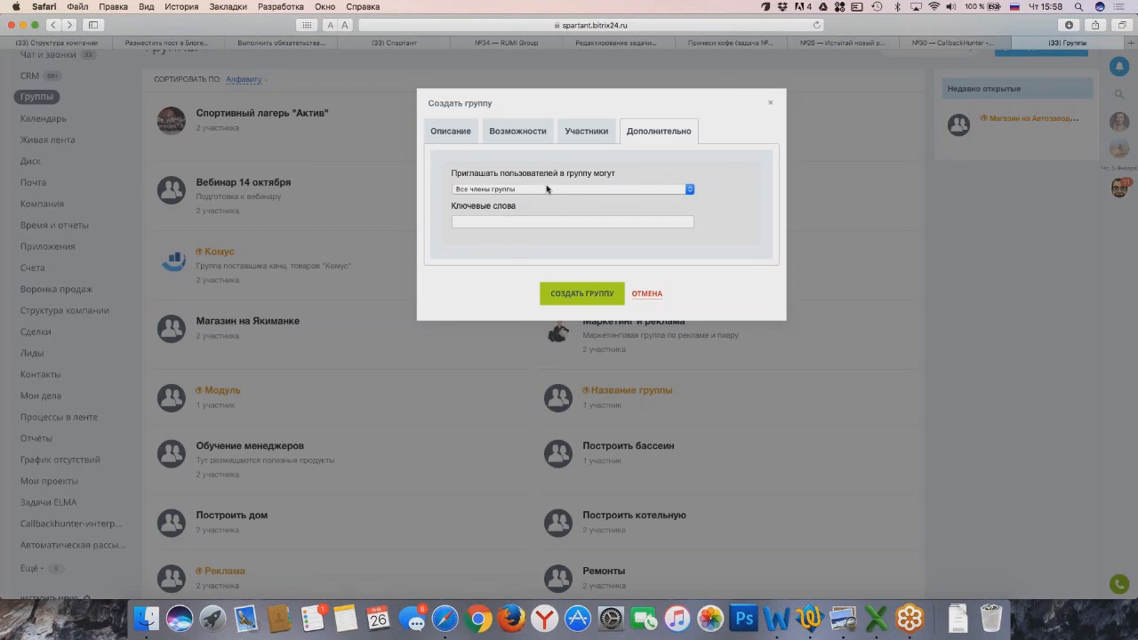
{"action": "left_click", "coordinate": [547, 189]}
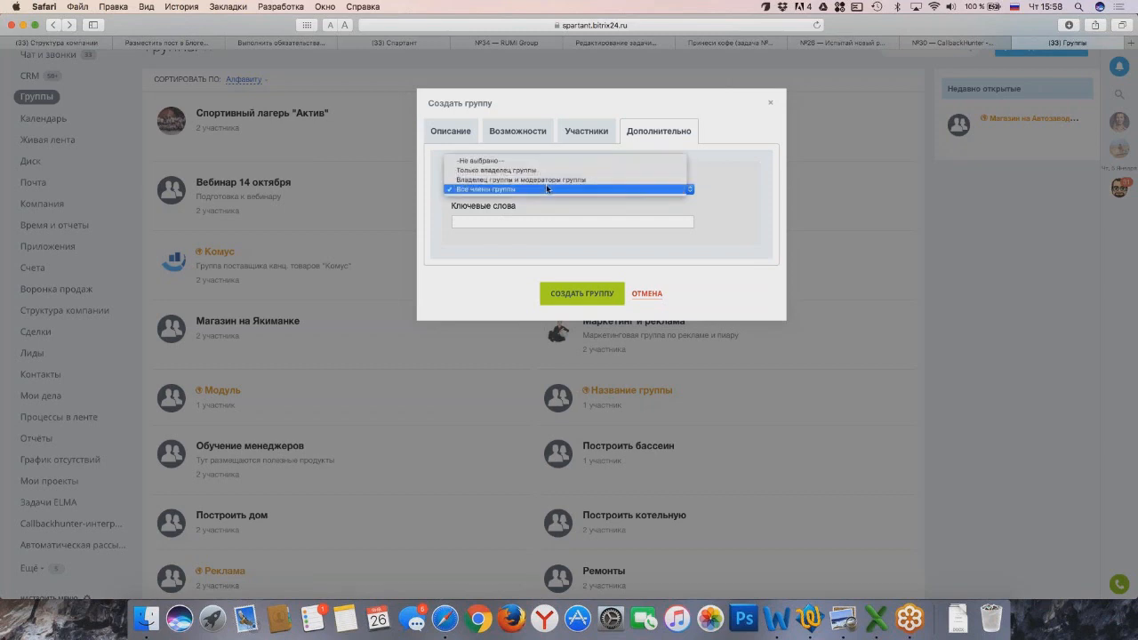
{"action": "left_click", "coordinate": [497, 171]}
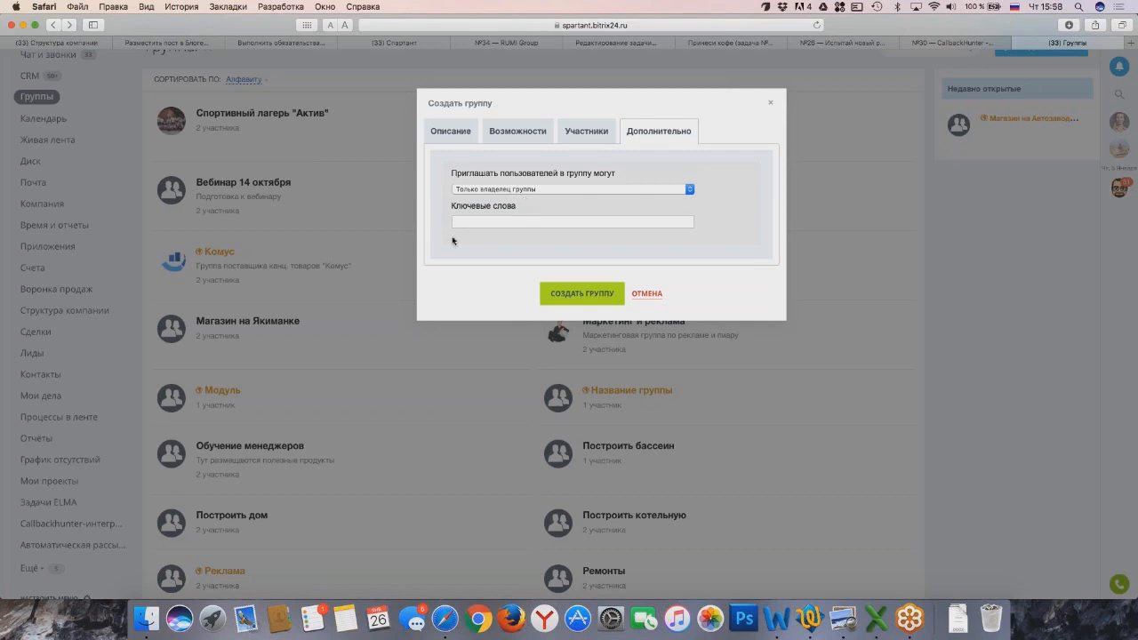
Step: Enter the keywords "Спорт, Фитнесс" and create the group
{"action": "left_click", "coordinate": [522, 222]}
{"action": "type", "text": "Т"}
{"action": "key", "text": "BackSpace"}
{"action": "type", "text": "Спорт, Фитнесс"}
{"action": "left_click", "coordinate": [565, 293]}
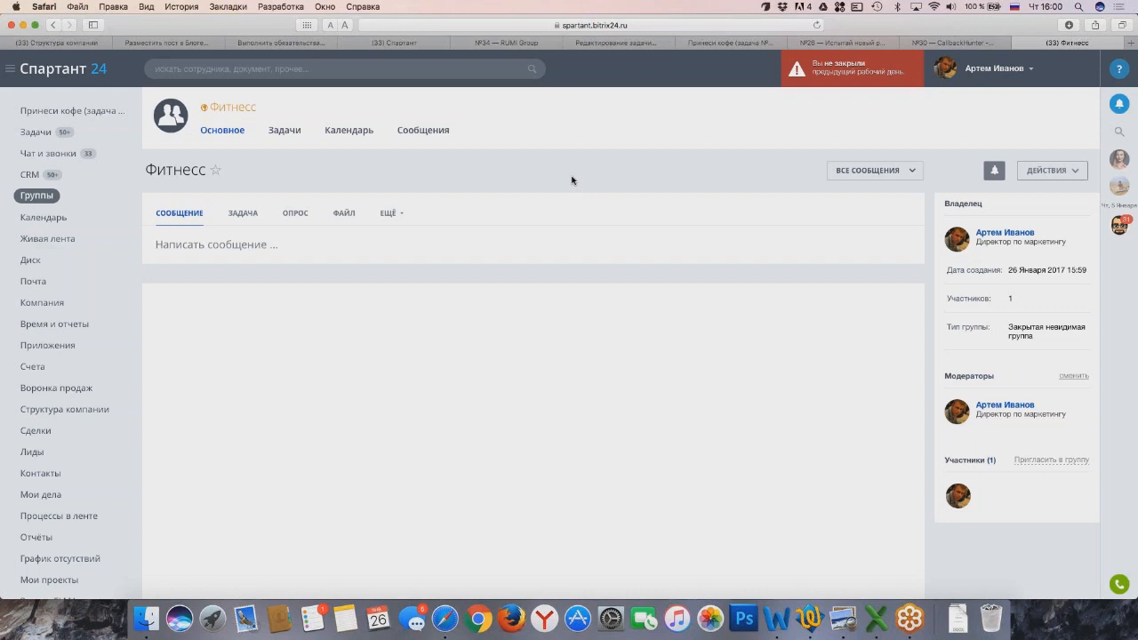
Step: Look at the additional post types of the "Фитнесс" group and view its monthly calendar
{"action": "left_click", "coordinate": [400, 213]}
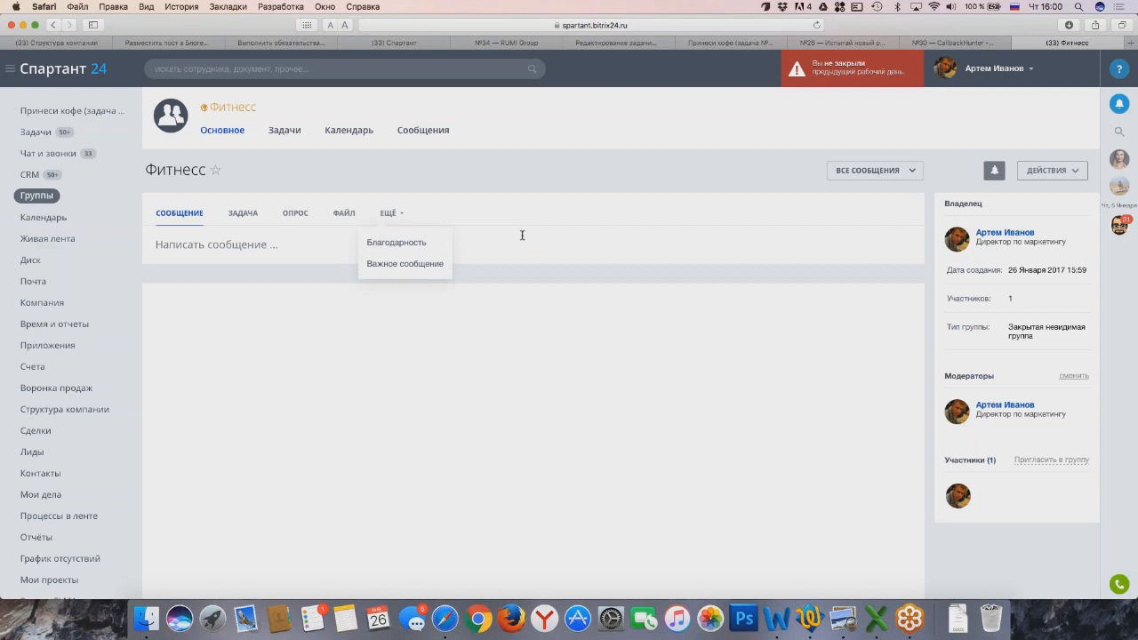
{"action": "left_click", "coordinate": [492, 210]}
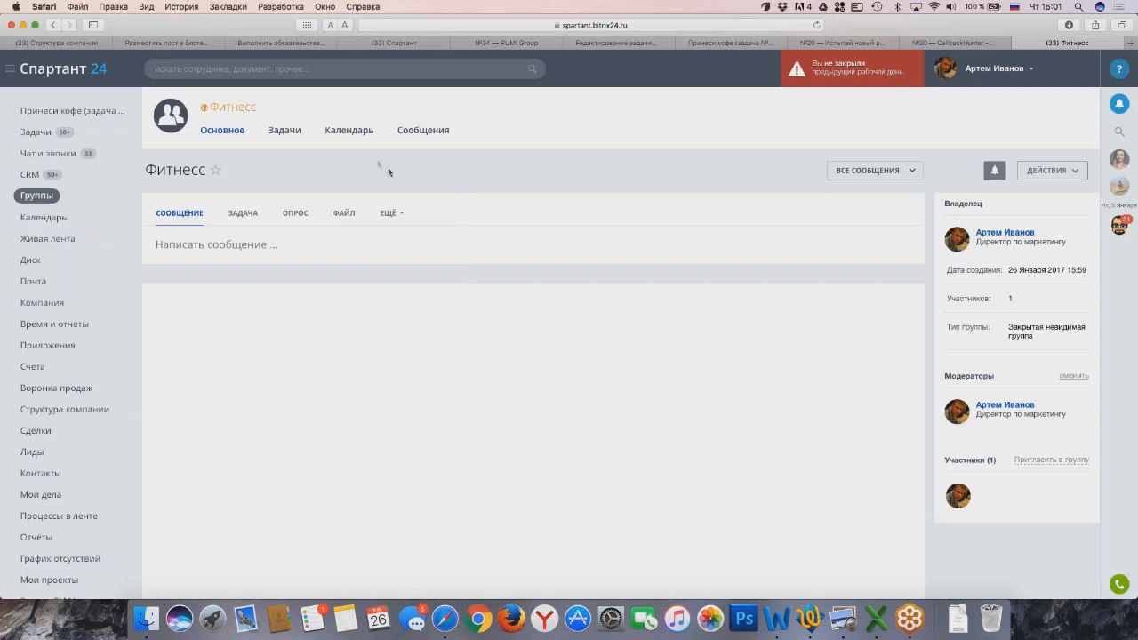
{"action": "left_click", "coordinate": [346, 133]}
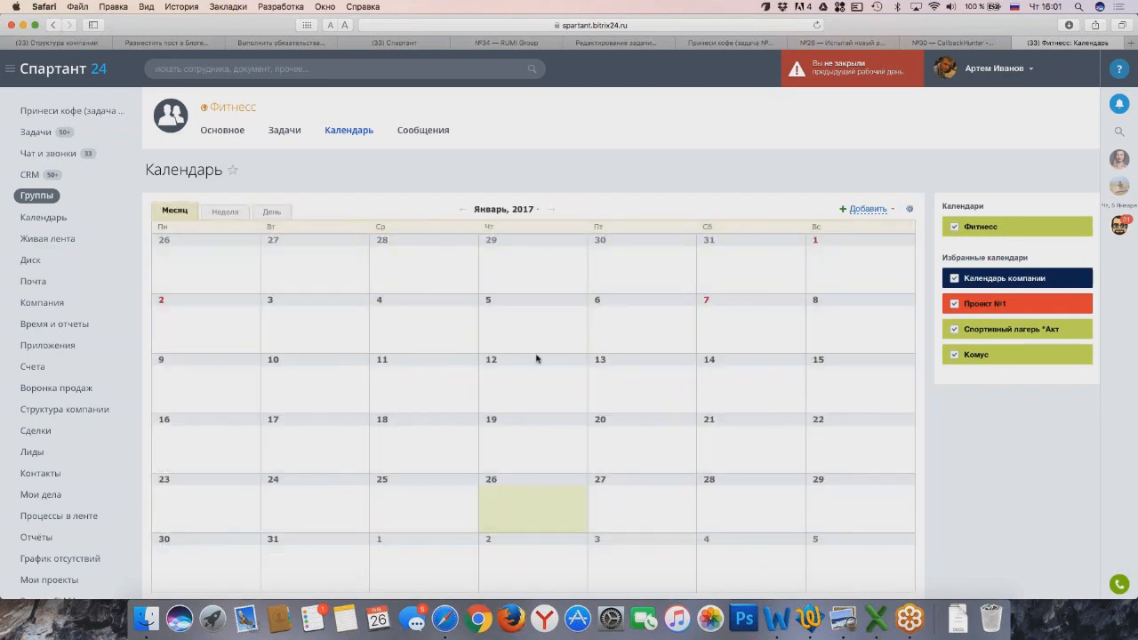
{"action": "scroll", "coordinate": [564, 389], "scroll_direction": "down", "scroll_amount": 2}
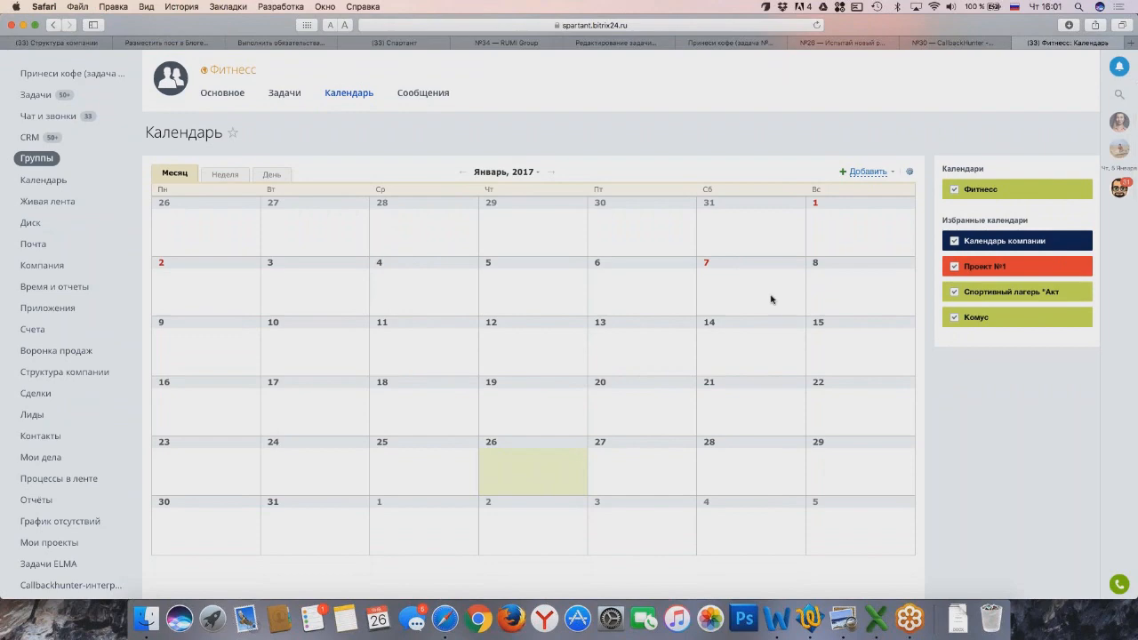
{"action": "scroll", "coordinate": [569, 338], "scroll_direction": "up", "scroll_amount": 2}
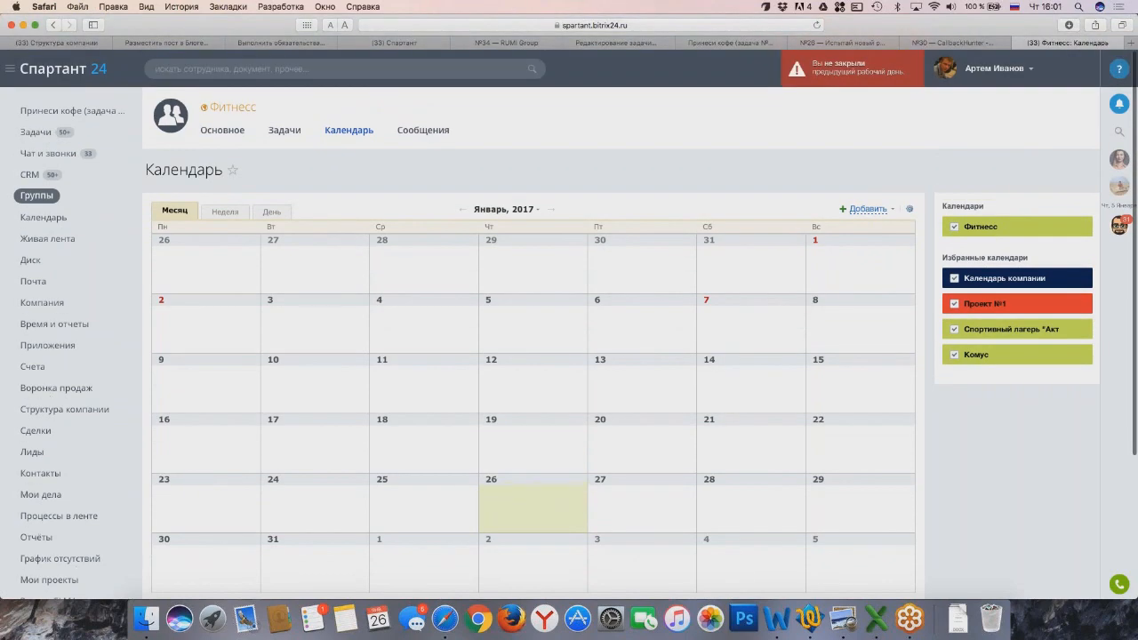
Step: Open the group "Вебинар 14 октября" from the group list and view its Списки section
{"action": "left_click", "coordinate": [36, 195]}
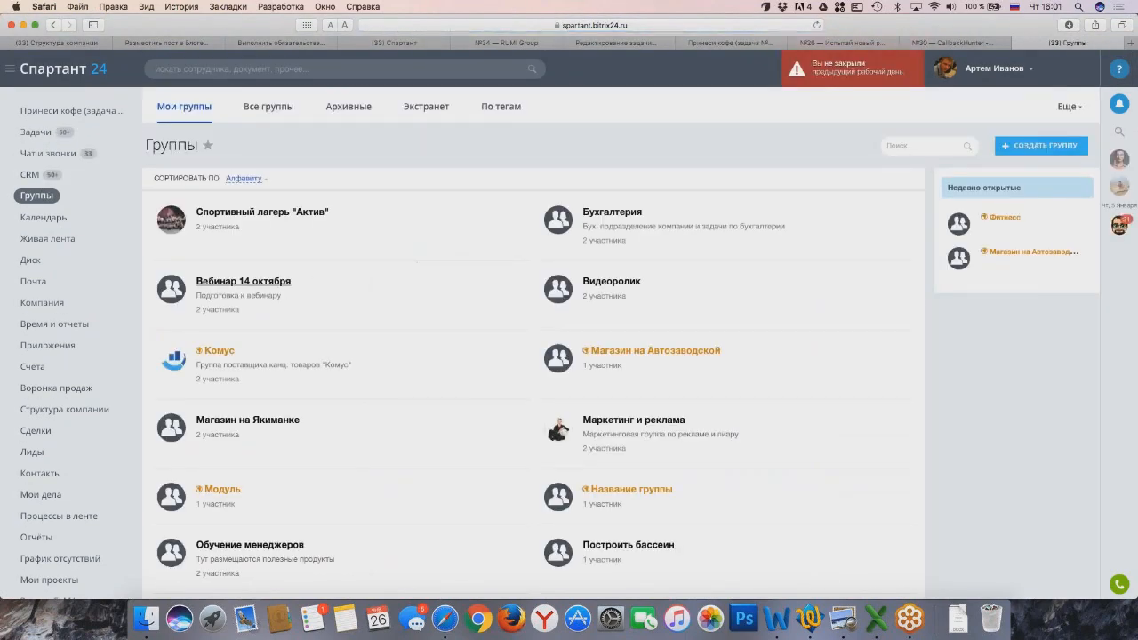
{"action": "left_click", "coordinate": [267, 282]}
{"action": "left_click", "coordinate": [636, 136]}
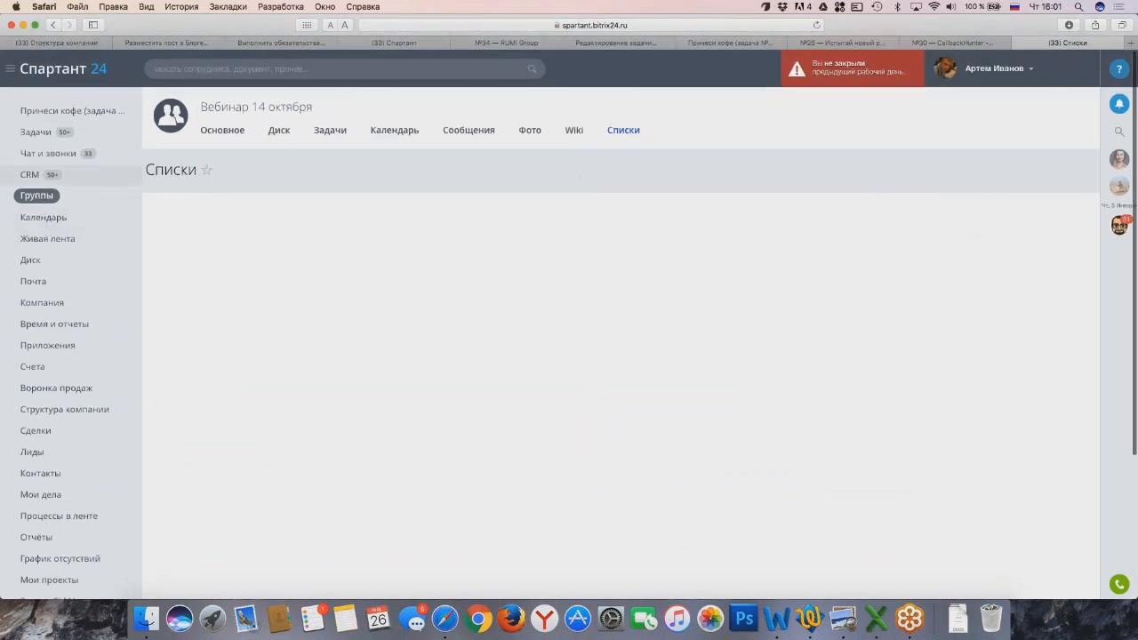
Step: Open the new list form in the "Бухгалтерия" group and examine its settings, captions and access rights
{"action": "left_click", "coordinate": [26, 199]}
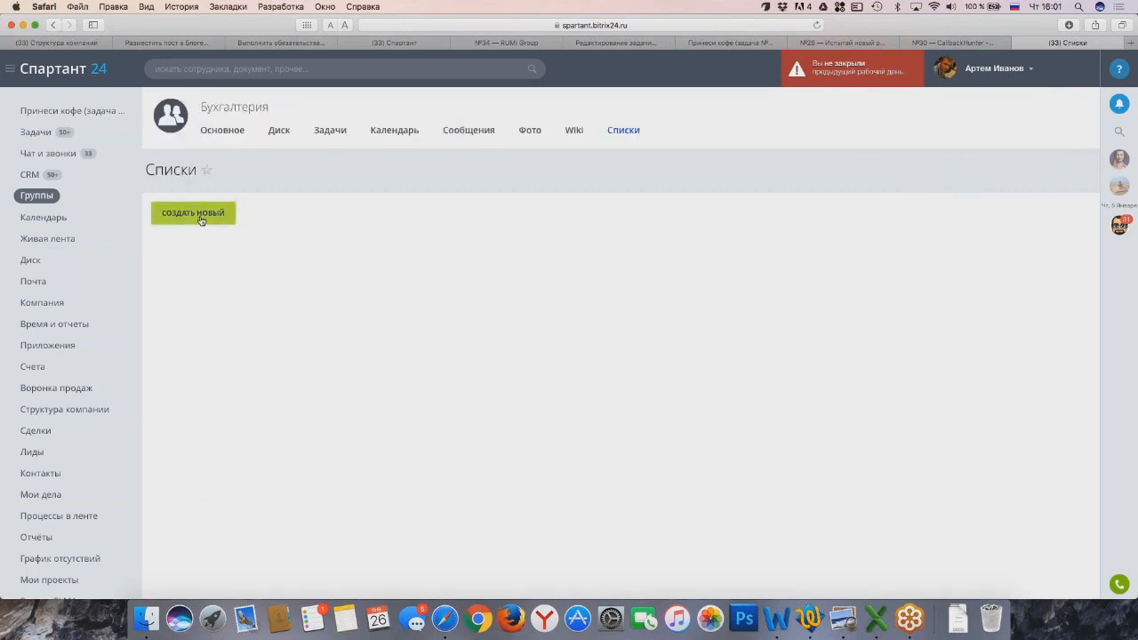
{"action": "left_click", "coordinate": [204, 219]}
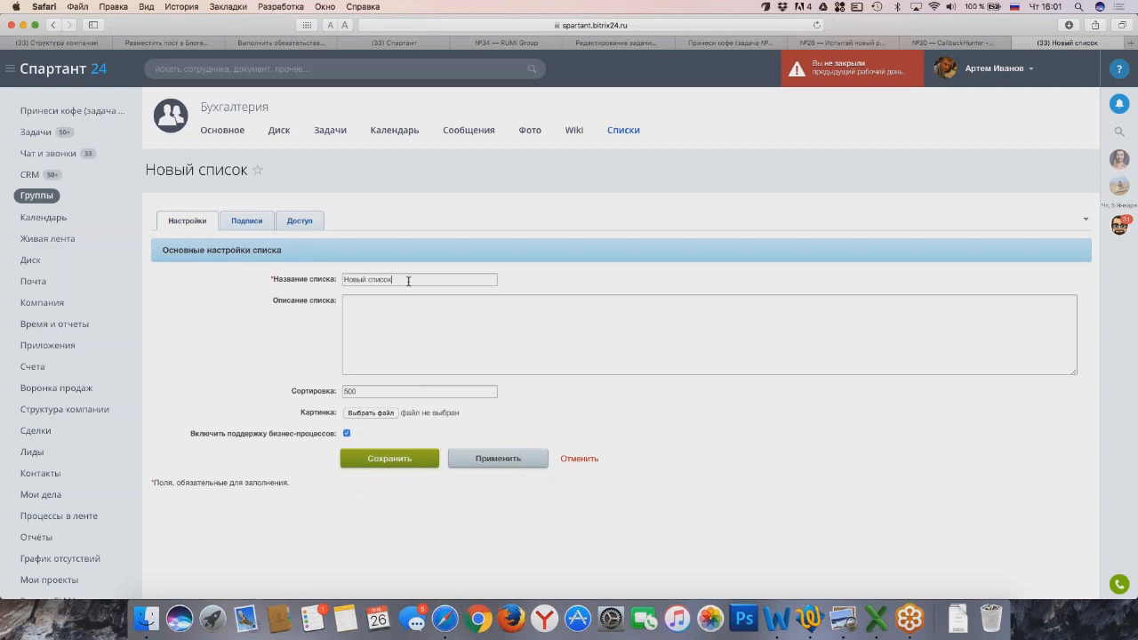
{"action": "key", "text": "Tab"}
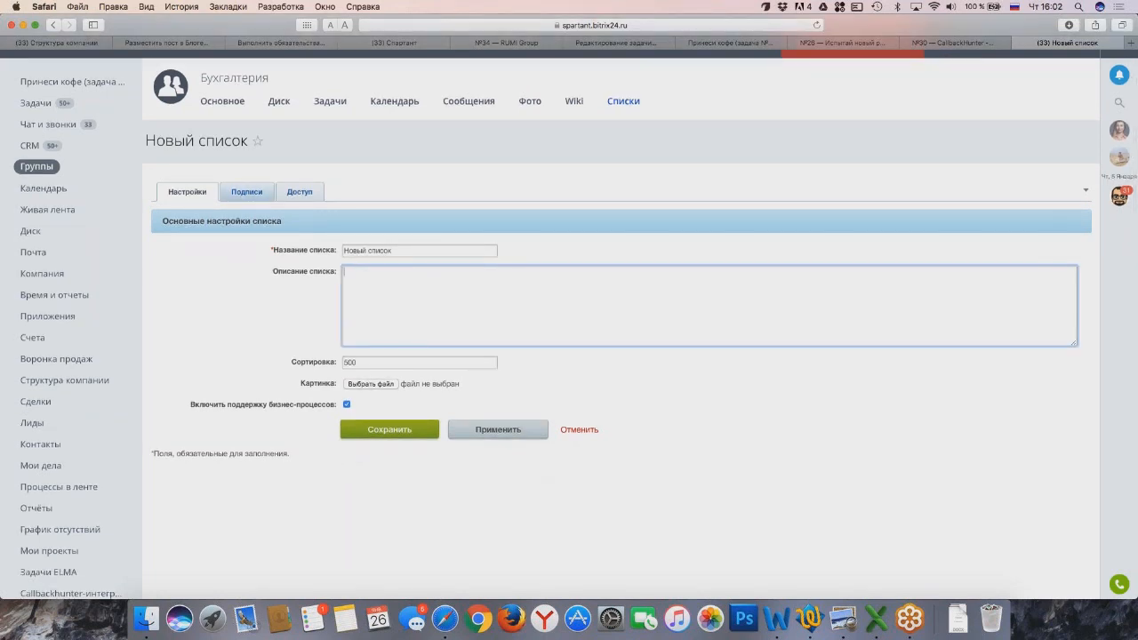
{"action": "left_click", "coordinate": [243, 196]}
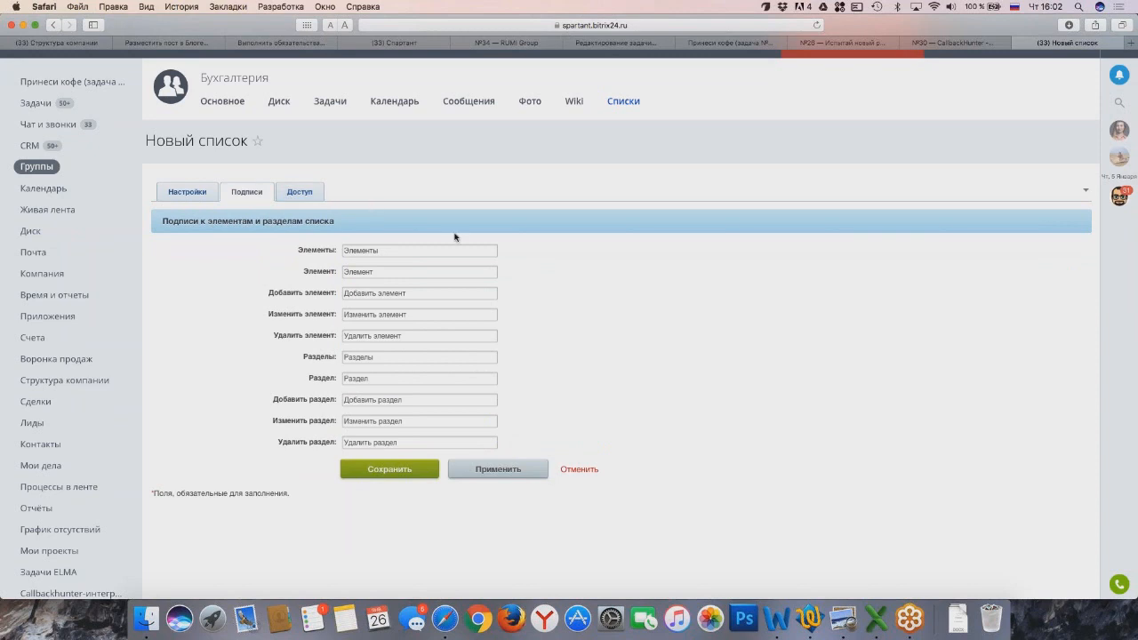
{"action": "left_click", "coordinate": [316, 193]}
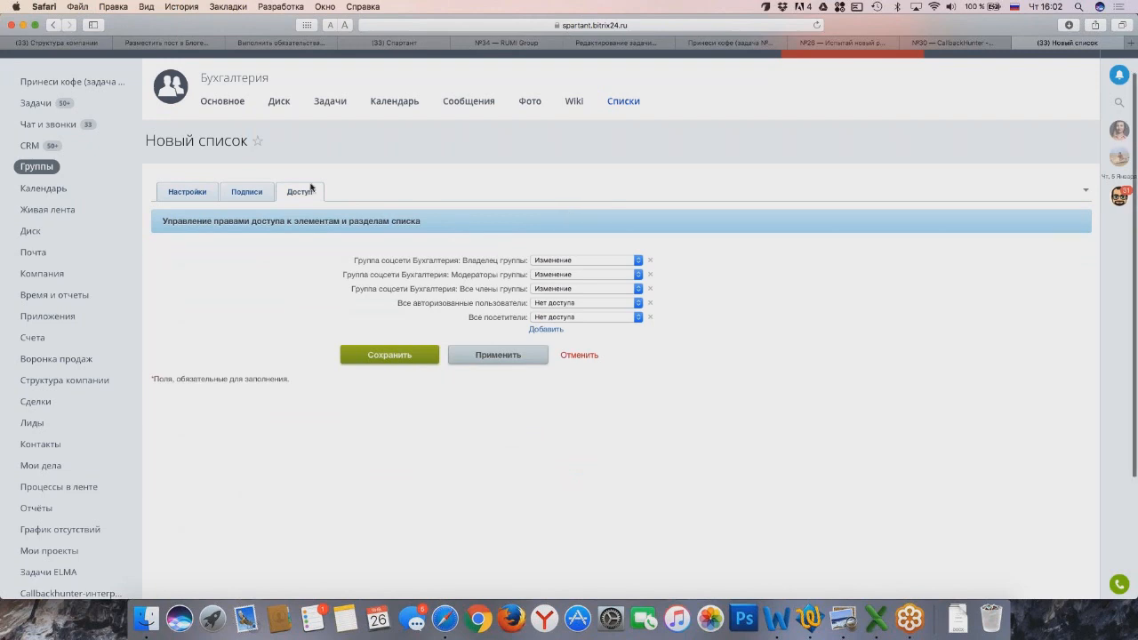
{"action": "scroll", "coordinate": [137, 164], "scroll_direction": "up", "scroll_amount": 1}
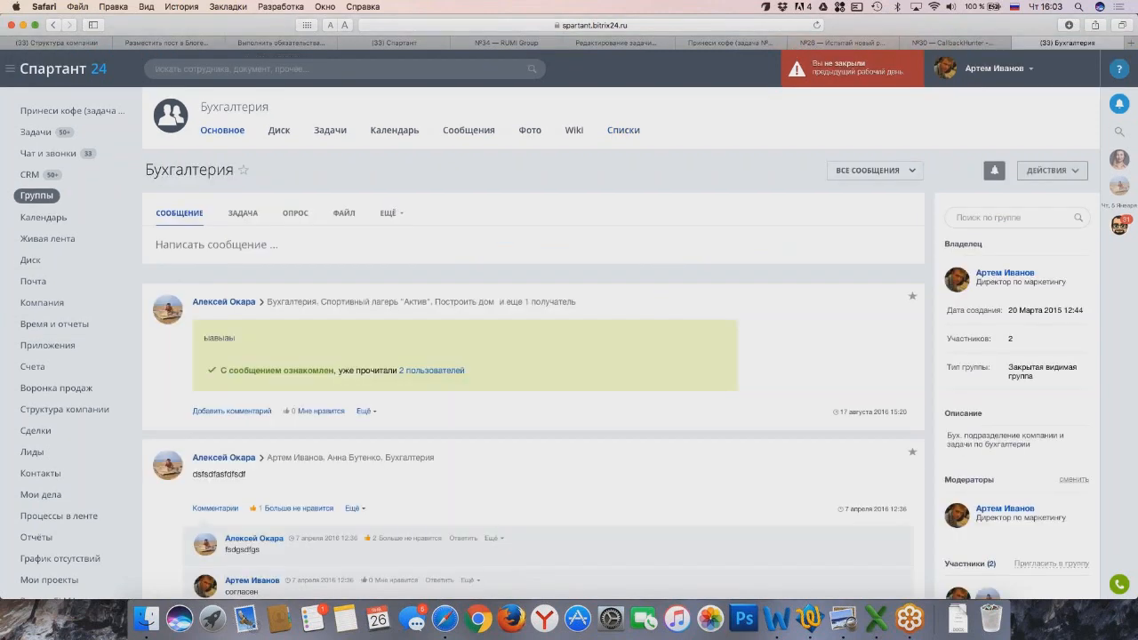
Step: In the "Бухгалтерия" group's settings, set who can view all tasks to "Владелец группы и модераторы группы"
{"action": "left_click", "coordinate": [1052, 172]}
{"action": "left_click", "coordinate": [1036, 271]}
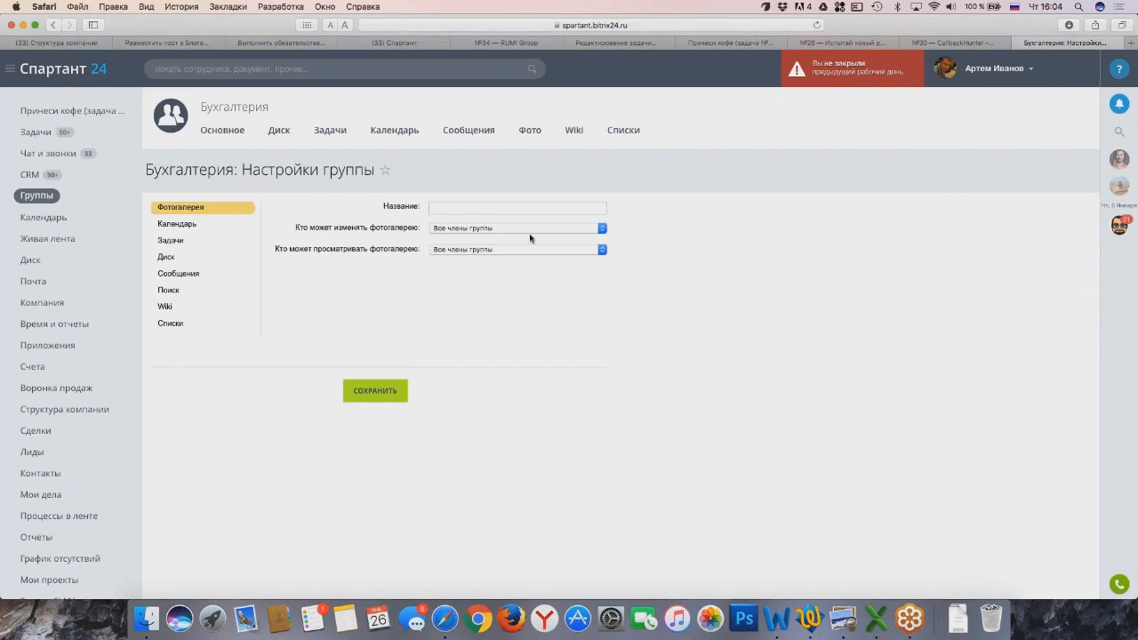
{"action": "left_click", "coordinate": [163, 244]}
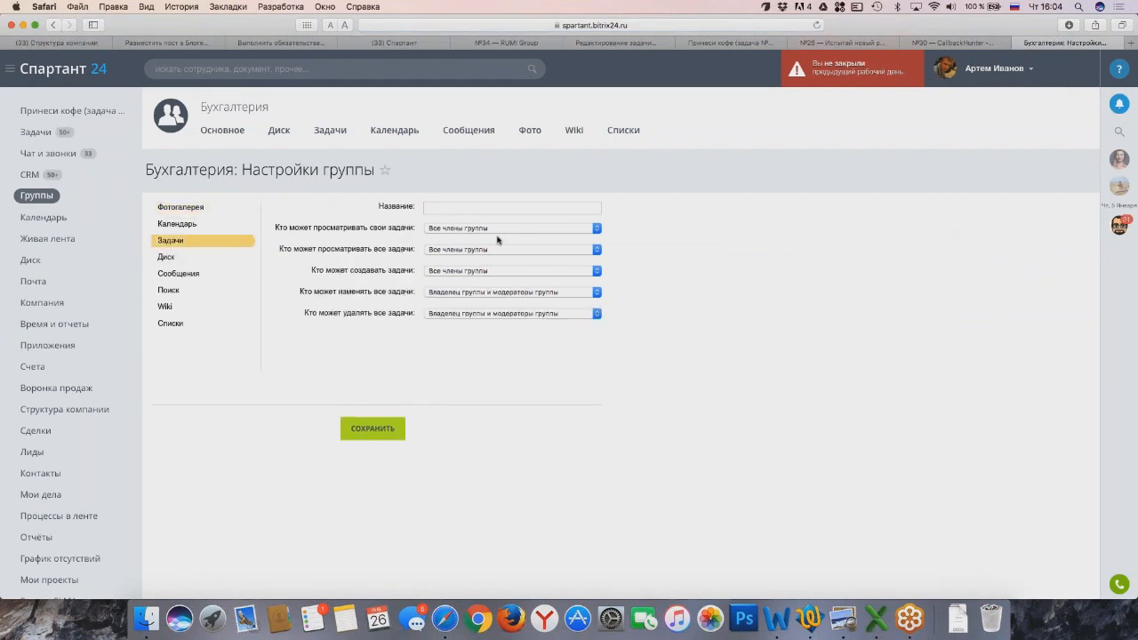
{"action": "left_click", "coordinate": [477, 253]}
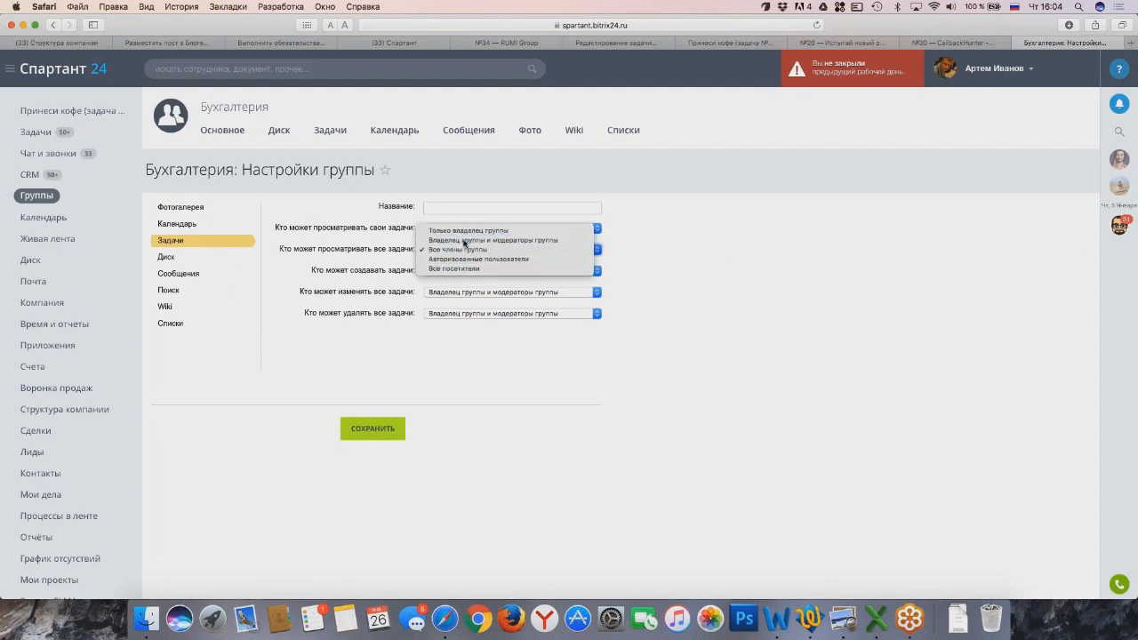
{"action": "left_click", "coordinate": [494, 240]}
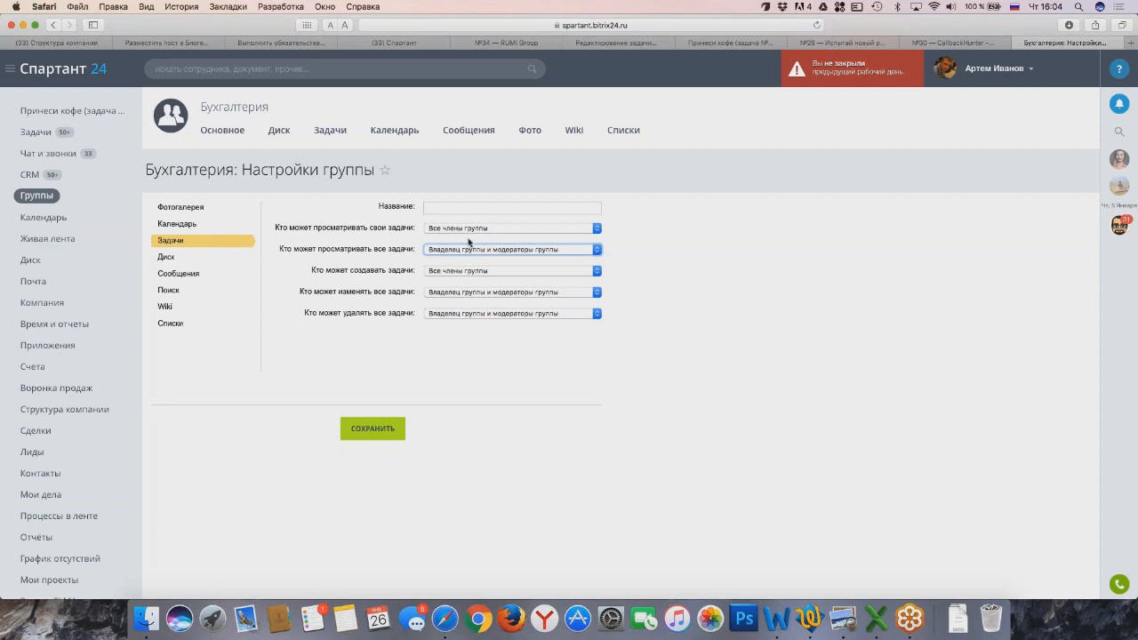
{"action": "left_click", "coordinate": [503, 233]}
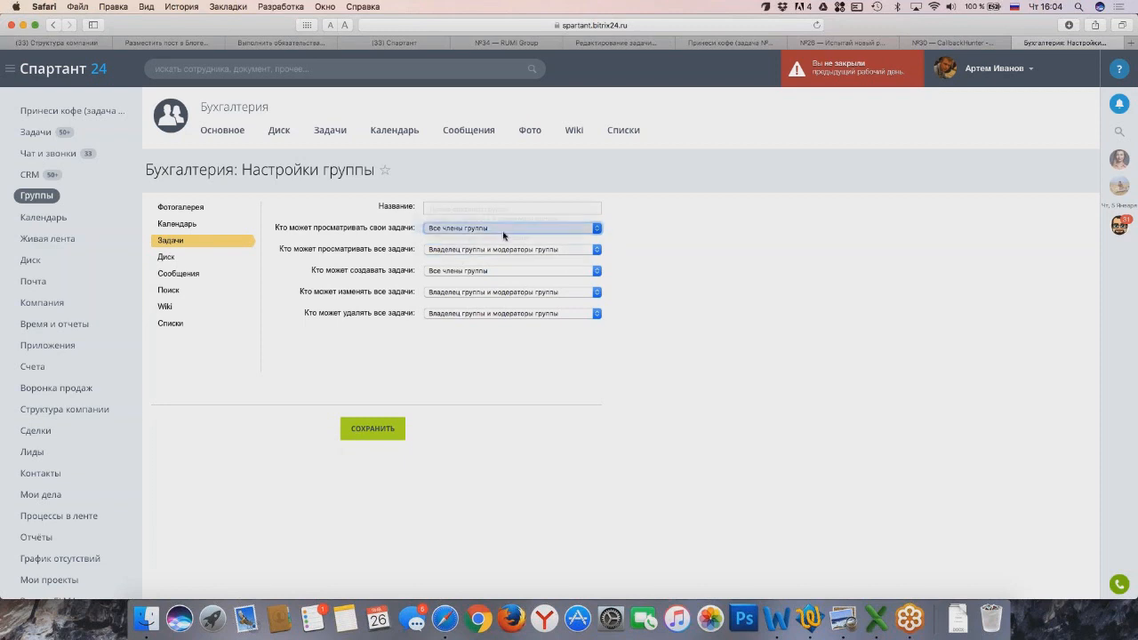
{"action": "left_click", "coordinate": [660, 234]}
{"action": "left_click", "coordinate": [457, 271]}
{"action": "left_click", "coordinate": [483, 275]}
Step: Check the Диск settings and set who can change the photo gallery to "Все посетители"
{"action": "left_click", "coordinate": [167, 256]}
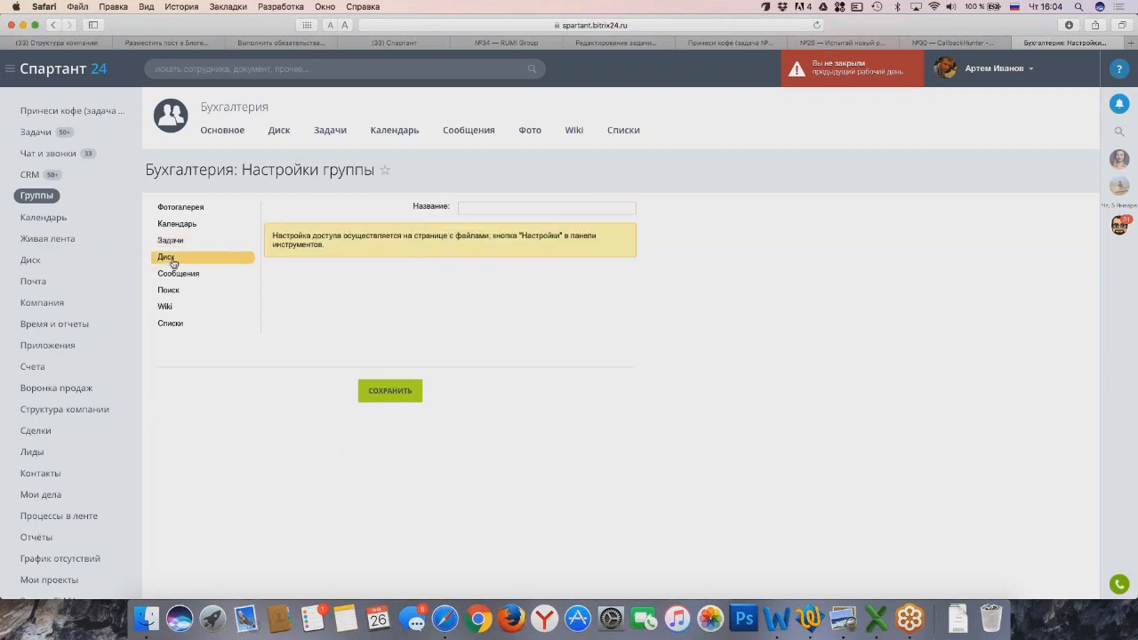
{"action": "left_click", "coordinate": [177, 214]}
{"action": "left_click", "coordinate": [482, 229]}
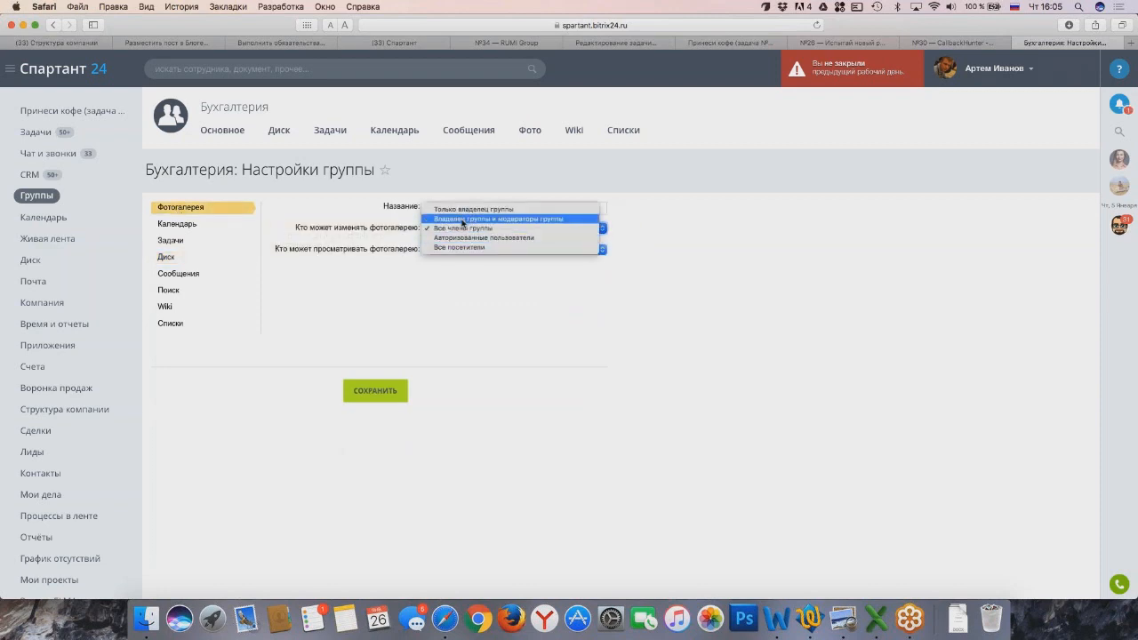
{"action": "left_click", "coordinate": [458, 247]}
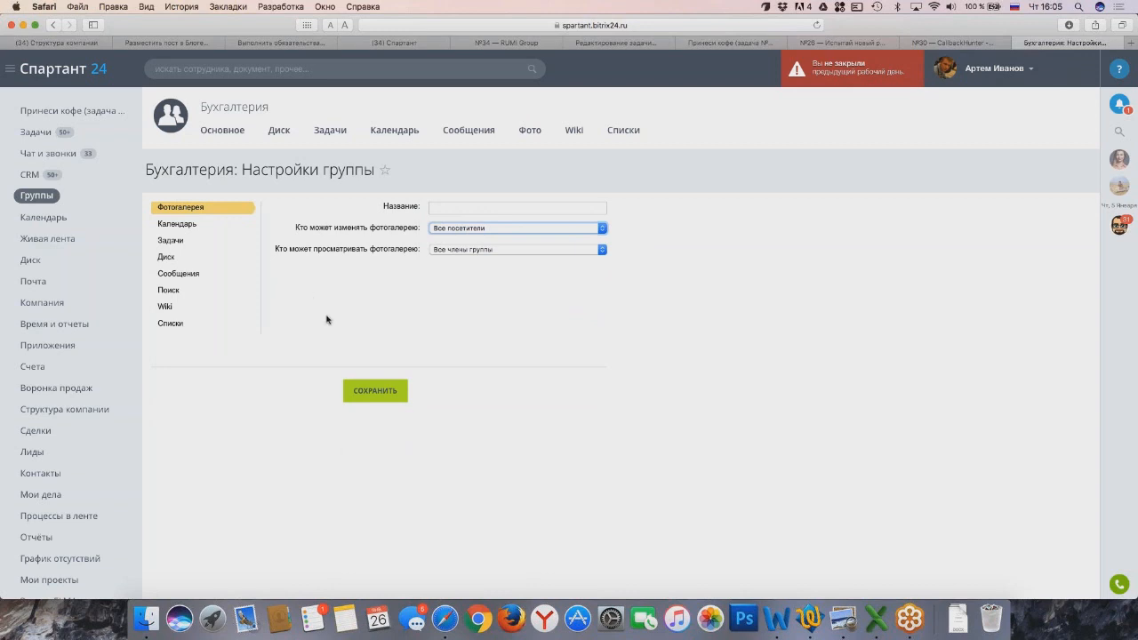